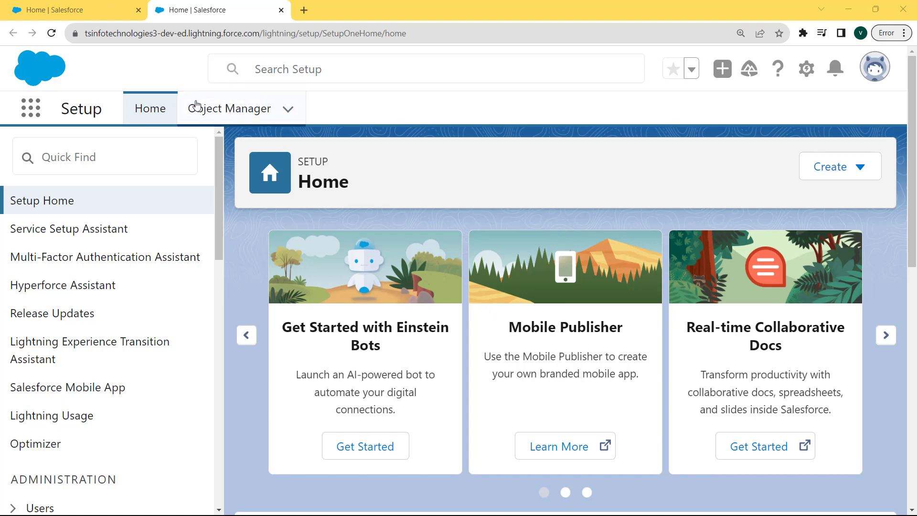
# - Filter the Object Manager list by 'bu' and open the Business Brand object
pyautogui.click(216, 109)
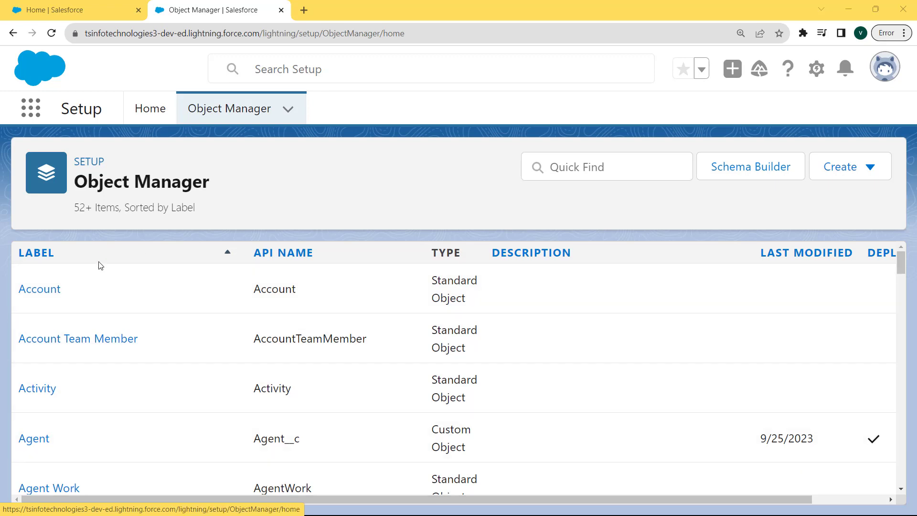
pyautogui.click(550, 167)
pyautogui.write('bu')
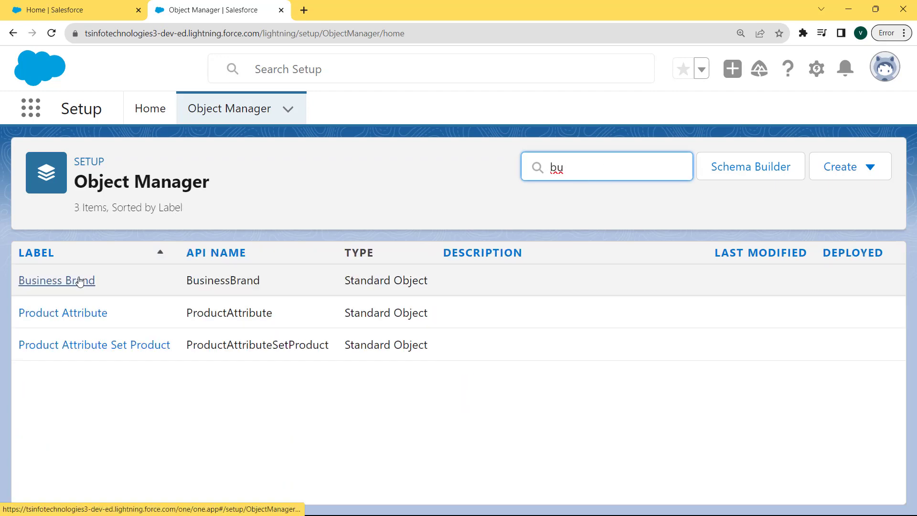
pyautogui.click(79, 281)
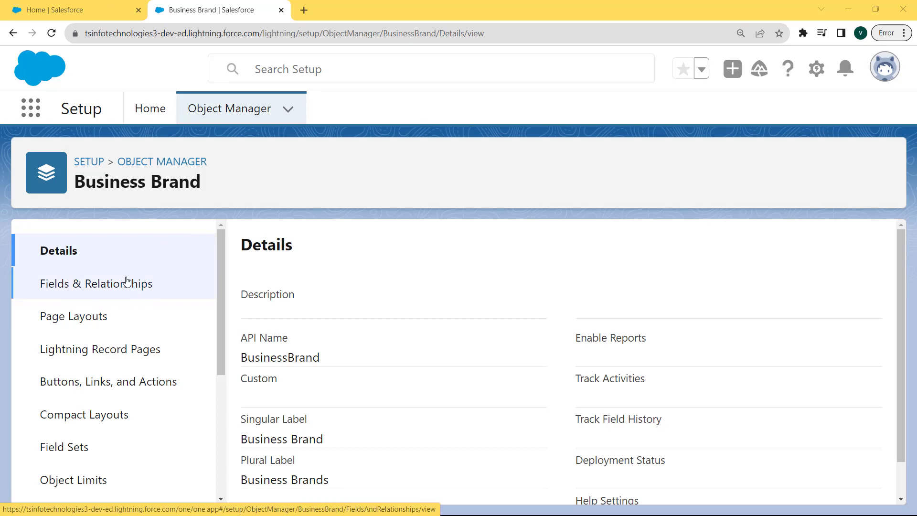
# - Go to Business Brand's Fields & Relationships and start a new custom field
pyautogui.click(100, 289)
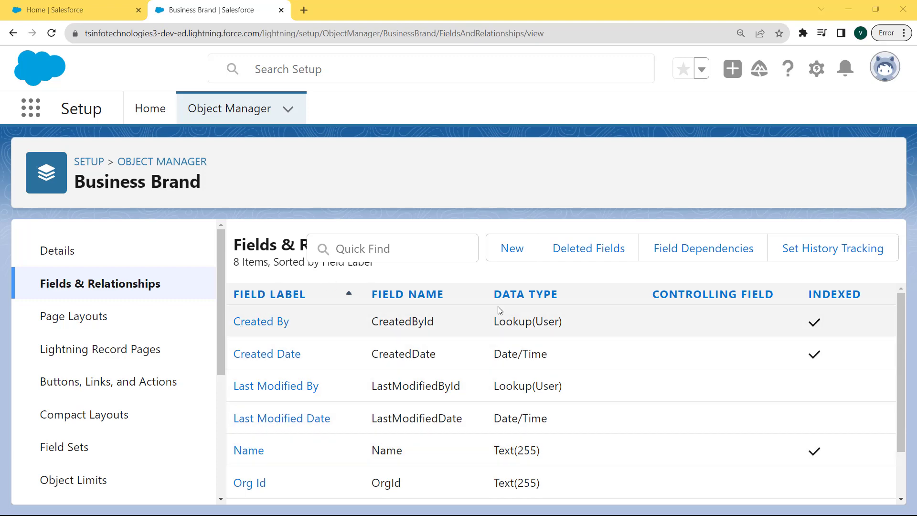
pyautogui.click(509, 248)
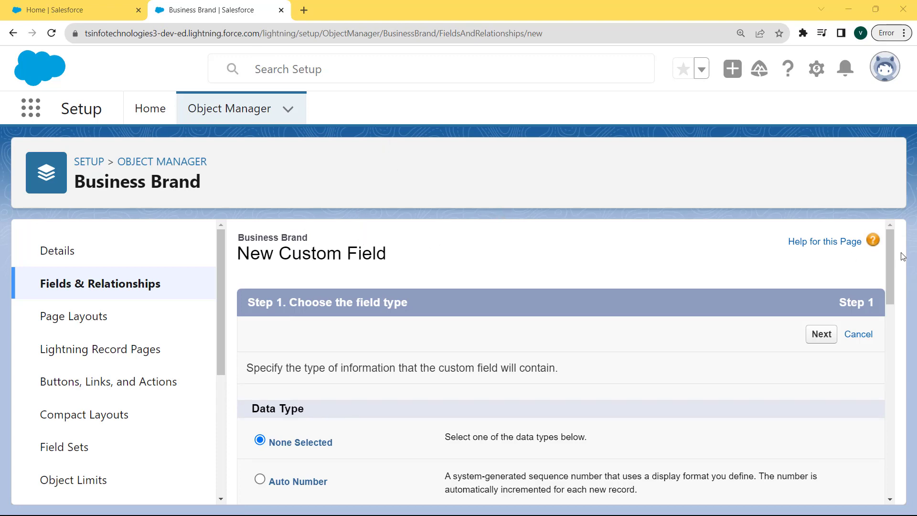
# - Choose Geolocation as the new Business Brand field's data type and continue
pyautogui.moveTo(891, 252); pyautogui.dragTo(891, 370)
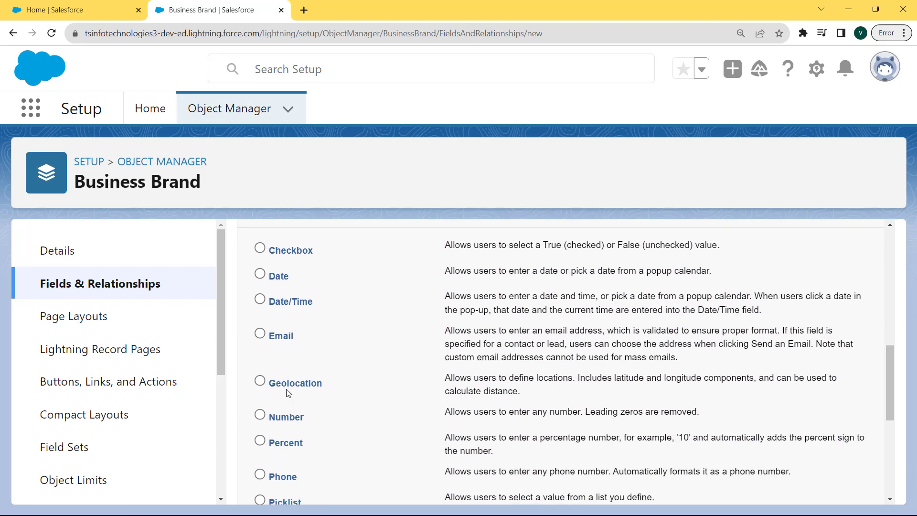
pyautogui.click(260, 382)
pyautogui.moveTo(884, 377); pyautogui.dragTo(889, 452)
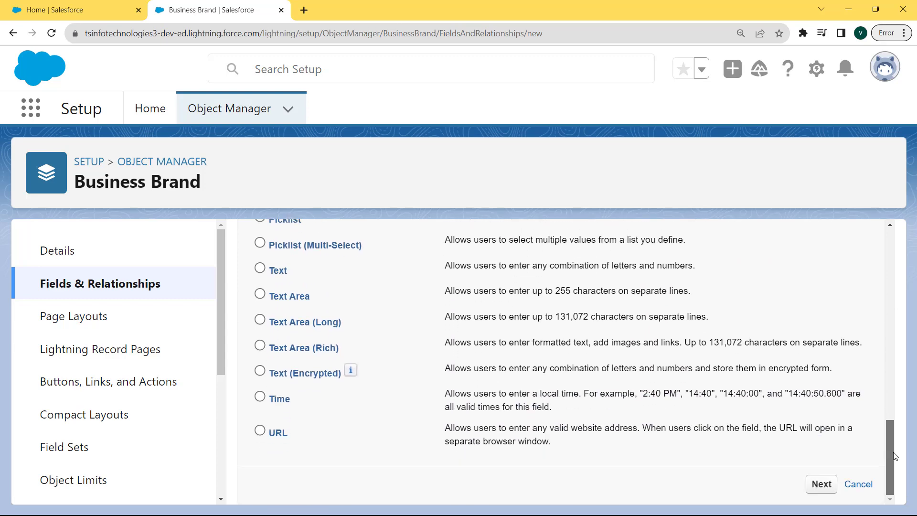
pyautogui.click(819, 485)
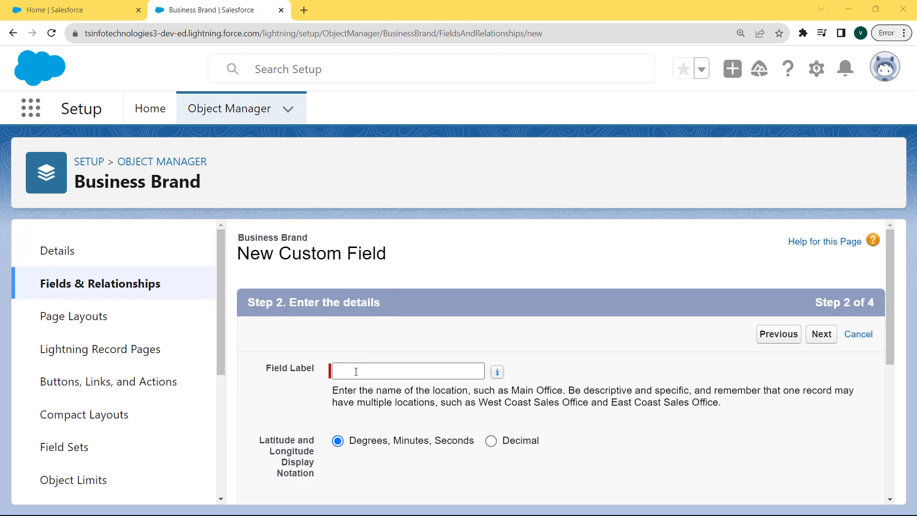
# - Label the field 'Office Location' with 10 decimal places and field name Office_Location, then continue
pyautogui.click(380, 373)
pyautogui.write('Office Location')
pyautogui.moveTo(413, 371); pyautogui.dragTo(334, 371)
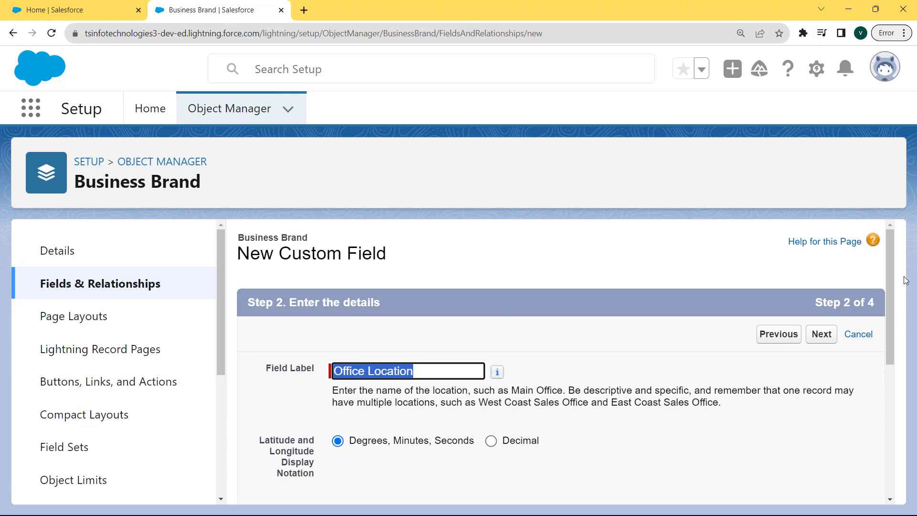
pyautogui.moveTo(893, 277); pyautogui.dragTo(892, 366)
pyautogui.click(411, 329)
pyautogui.write('10')
pyautogui.moveTo(423, 384); pyautogui.dragTo(326, 384)
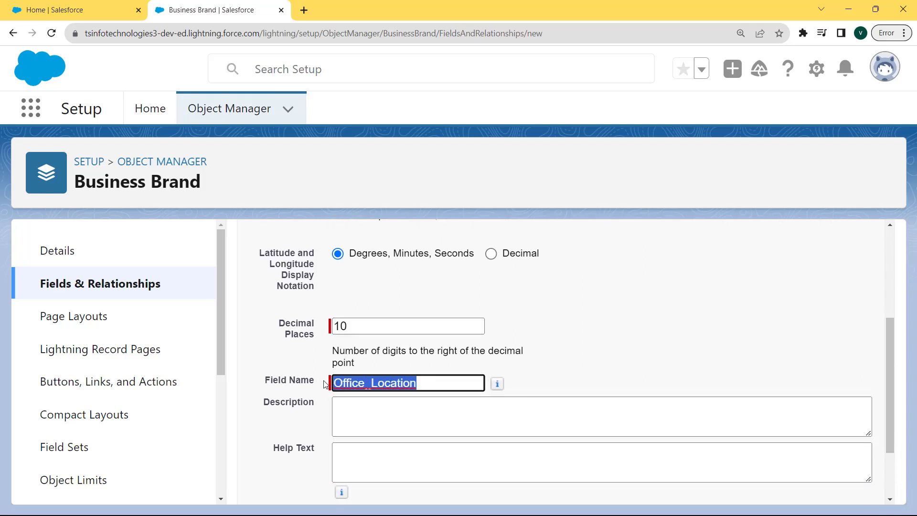
pyautogui.click(464, 385)
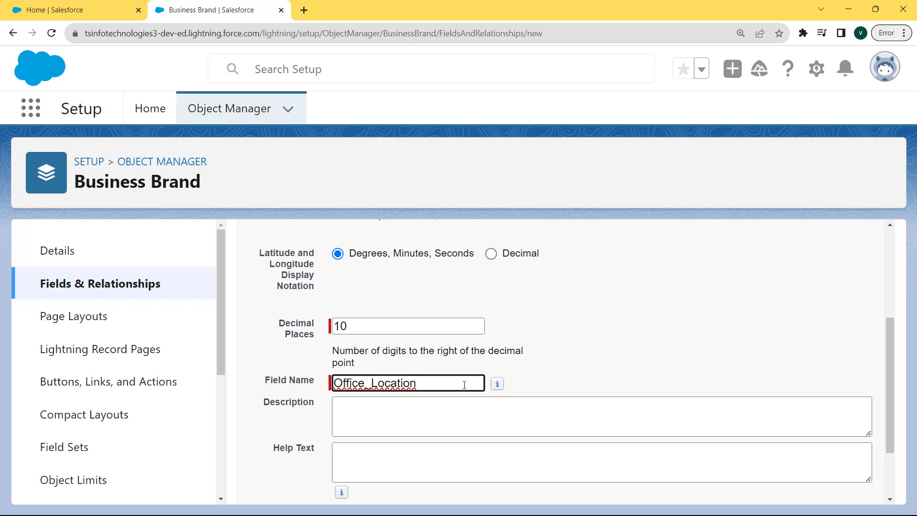
pyautogui.moveTo(888, 374); pyautogui.dragTo(888, 275)
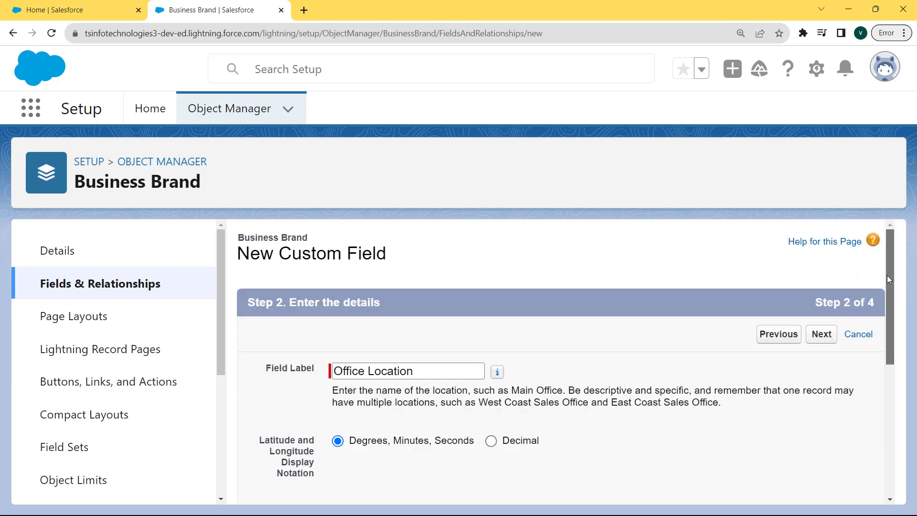
pyautogui.click(818, 343)
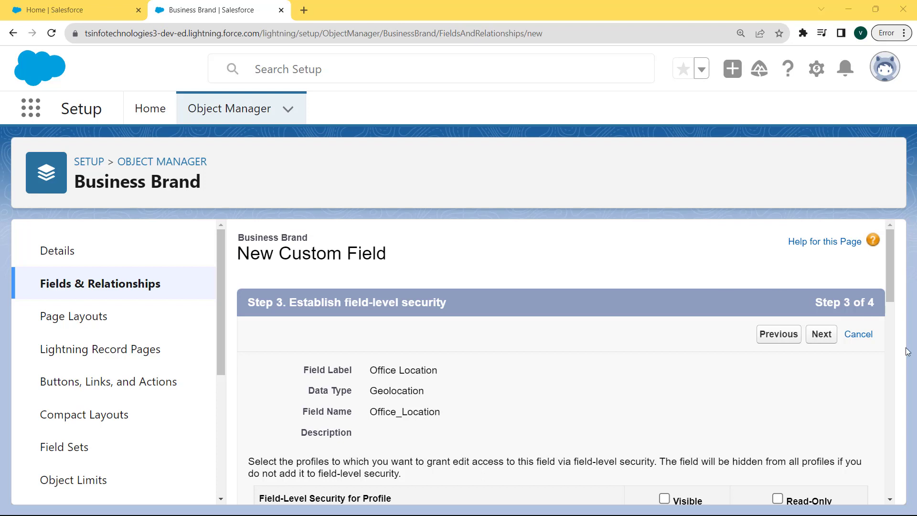
# - Make Office Location visible to all profiles, keep it on Business Brand Layout, and save
pyautogui.moveTo(891, 275); pyautogui.dragTo(892, 301)
pyautogui.click(664, 398)
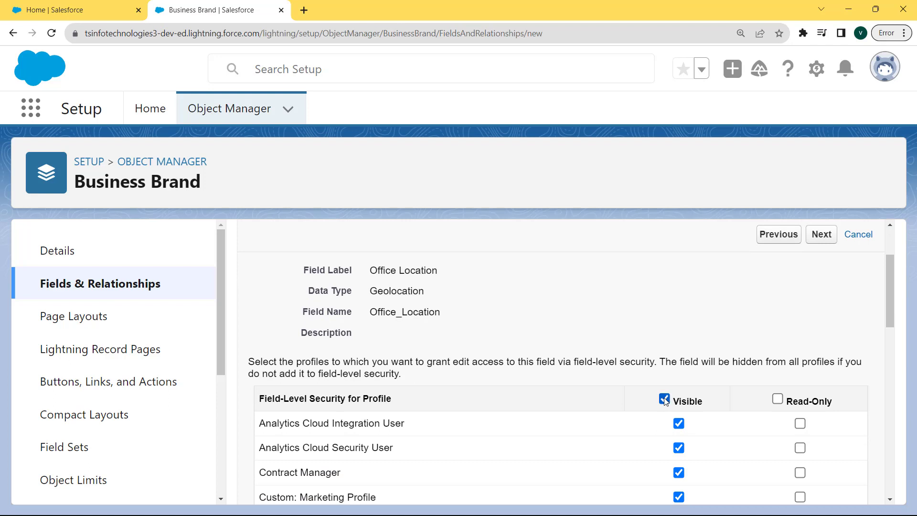
pyautogui.click(828, 236)
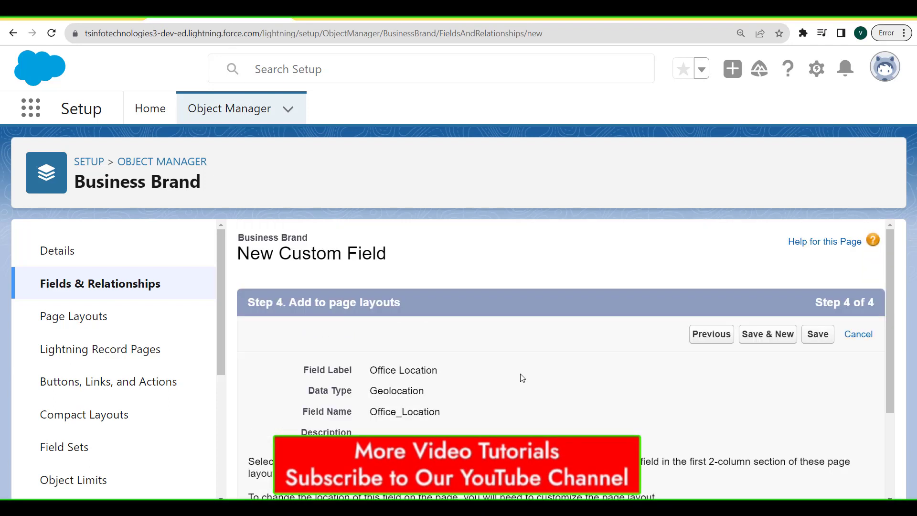
pyautogui.moveTo(887, 280); pyautogui.dragTo(890, 325)
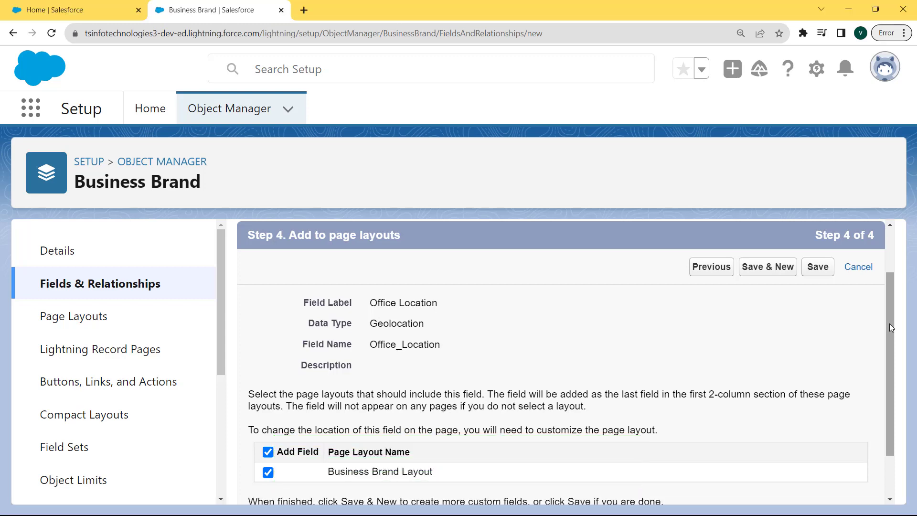
pyautogui.click(816, 272)
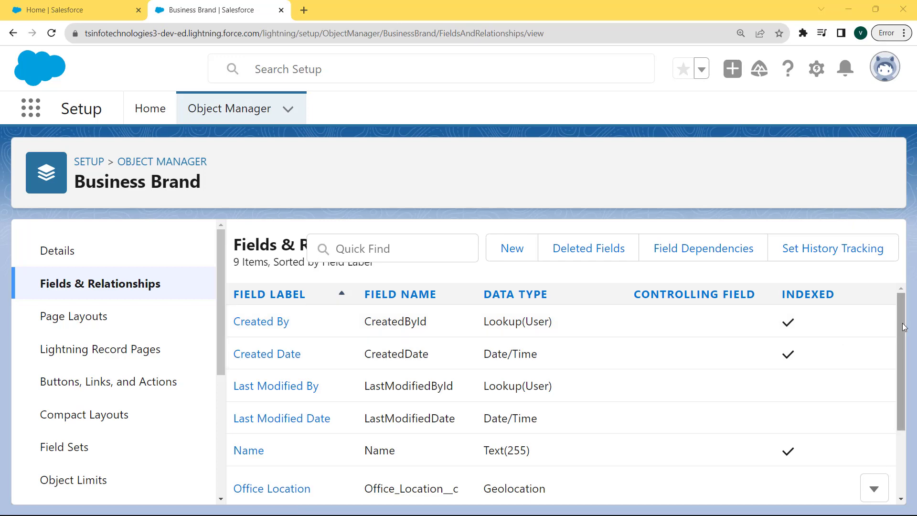
# - Review Business Brand's 9 fields, confirming Office Location is listed as a Geolocation field
pyautogui.moveTo(901, 322); pyautogui.dragTo(903, 397)
pyautogui.scroll(3, 425, 420)
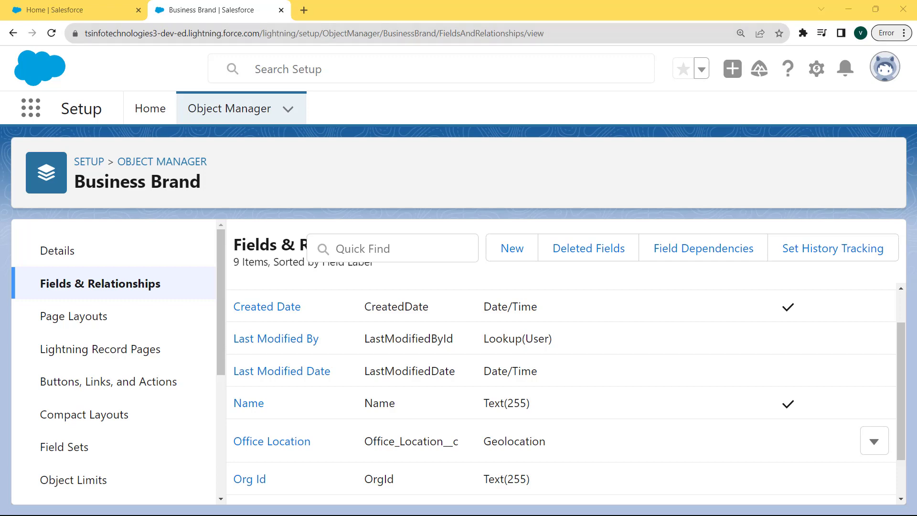
pyautogui.click(884, 71)
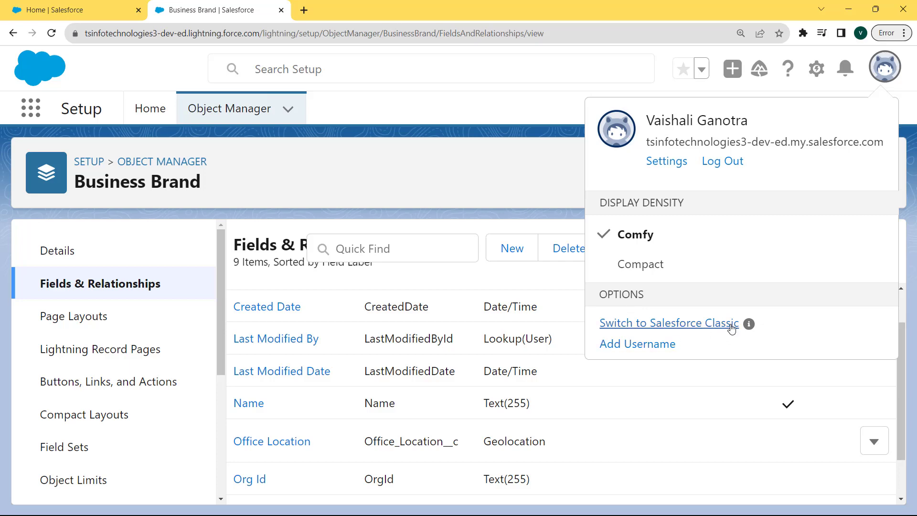
# - Switch to Salesforce Classic and go to the Setup home page
pyautogui.click(647, 325)
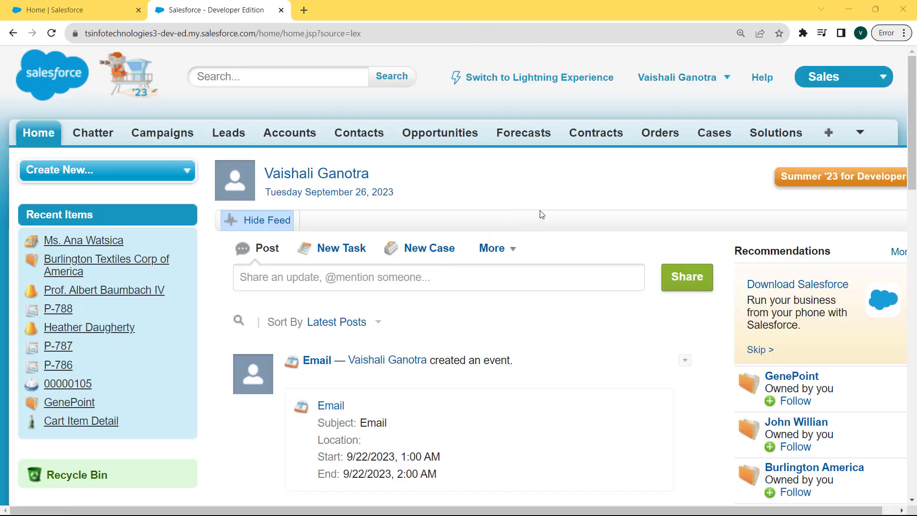
pyautogui.click(727, 78)
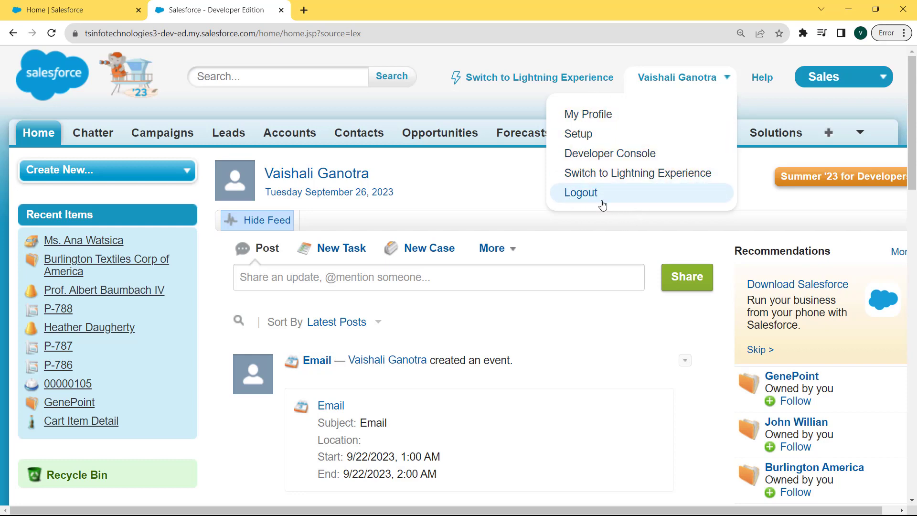
pyautogui.click(588, 137)
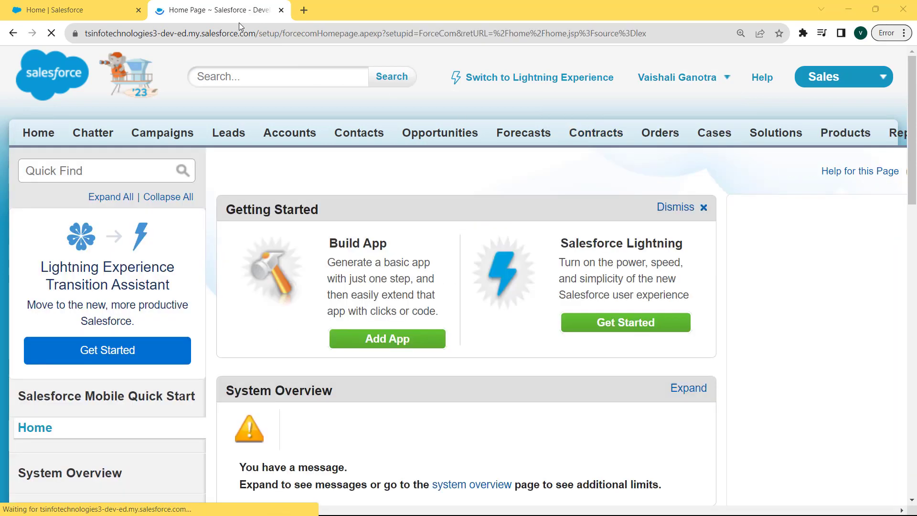
# - Search Setup for 'account', open the Account Fields page, and start a new custom field
pyautogui.click(139, 168)
pyautogui.write('accou')
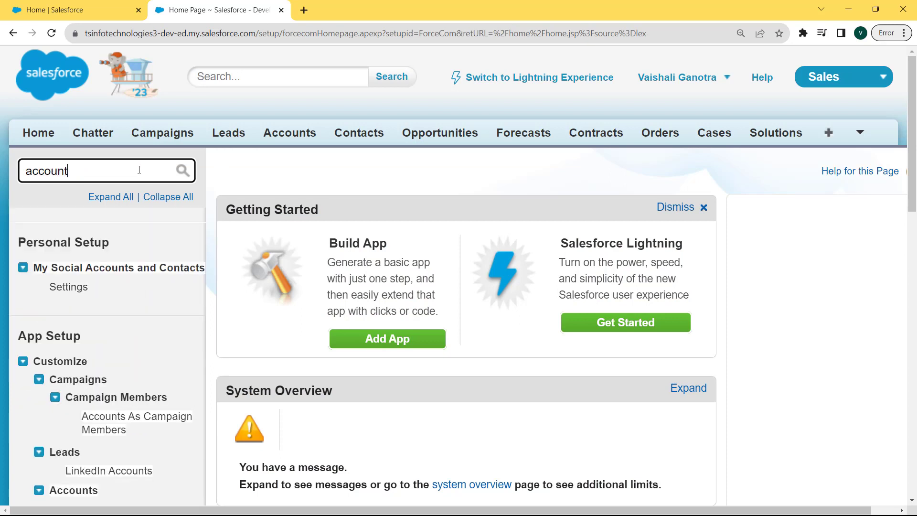
pyautogui.write('nt')
pyautogui.scroll(-4, 754, 245)
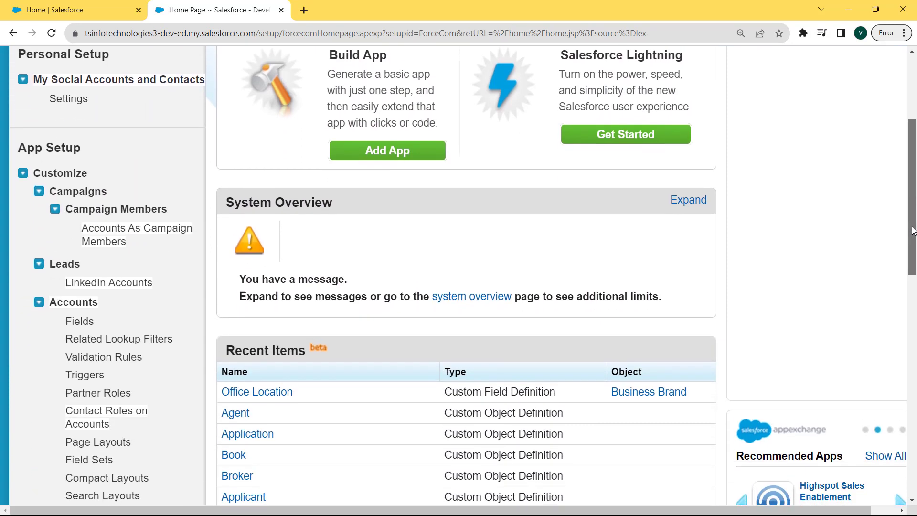
pyautogui.click(80, 317)
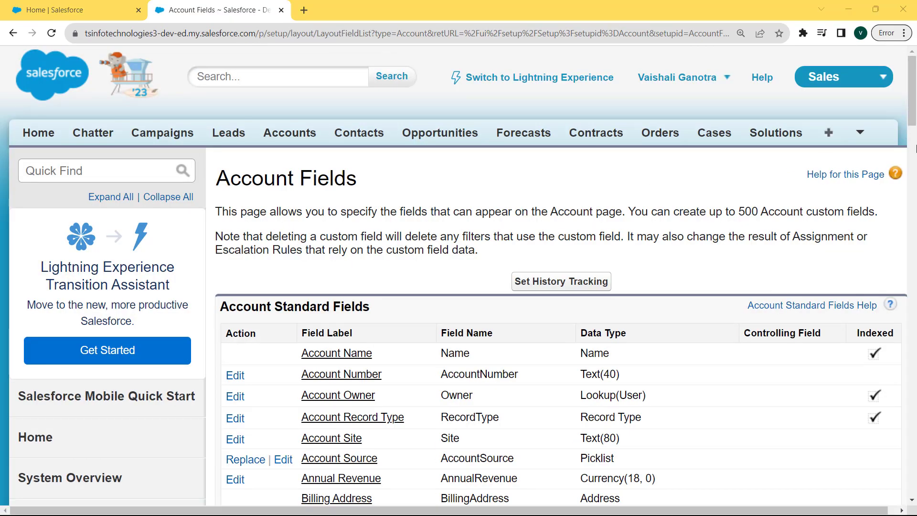
pyautogui.moveTo(915, 112); pyautogui.dragTo(916, 259)
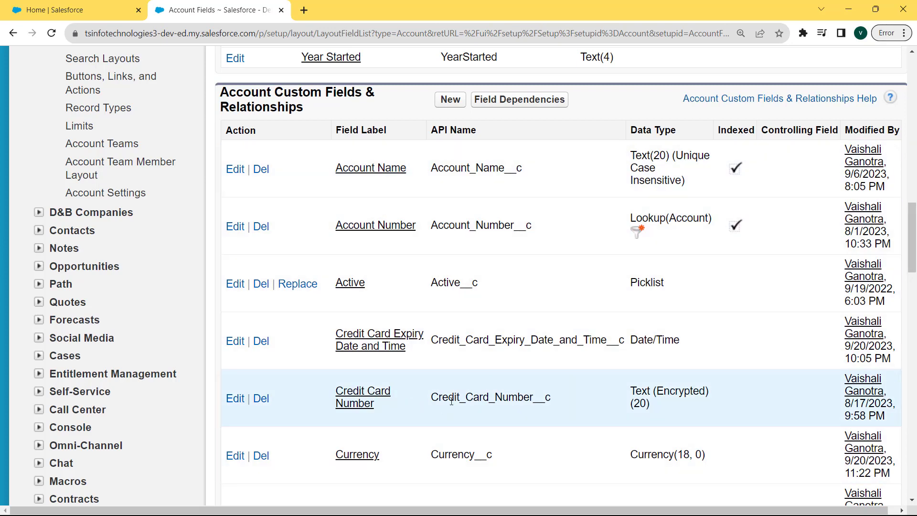
pyautogui.click(452, 102)
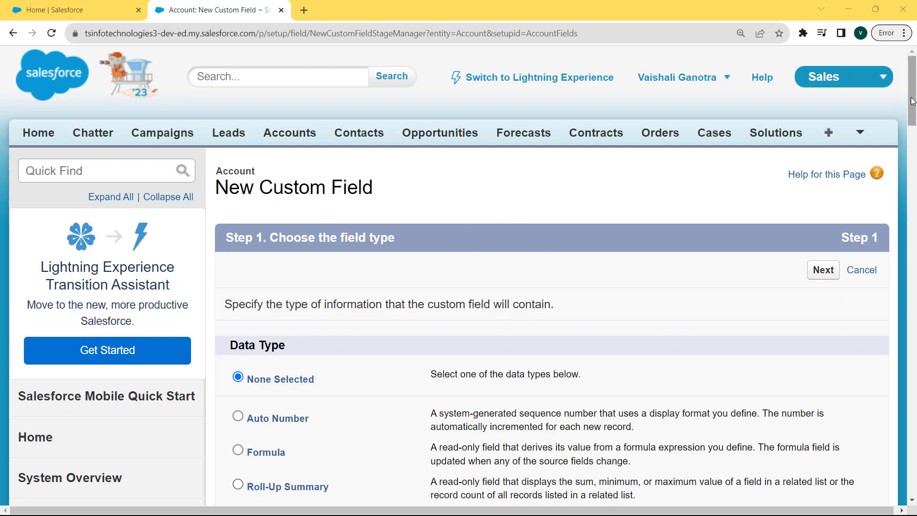
pyautogui.scroll(-9, 914, 164)
# - Choose Geolocation as the new Account field's data type and continue
pyautogui.scroll(-2, 913, 171)
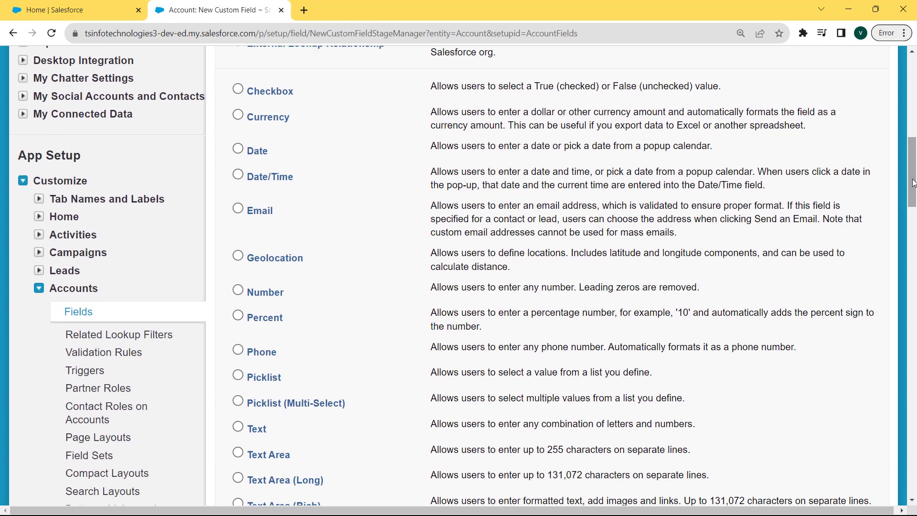
pyautogui.click(240, 257)
pyautogui.moveTo(913, 191); pyautogui.dragTo(914, 247)
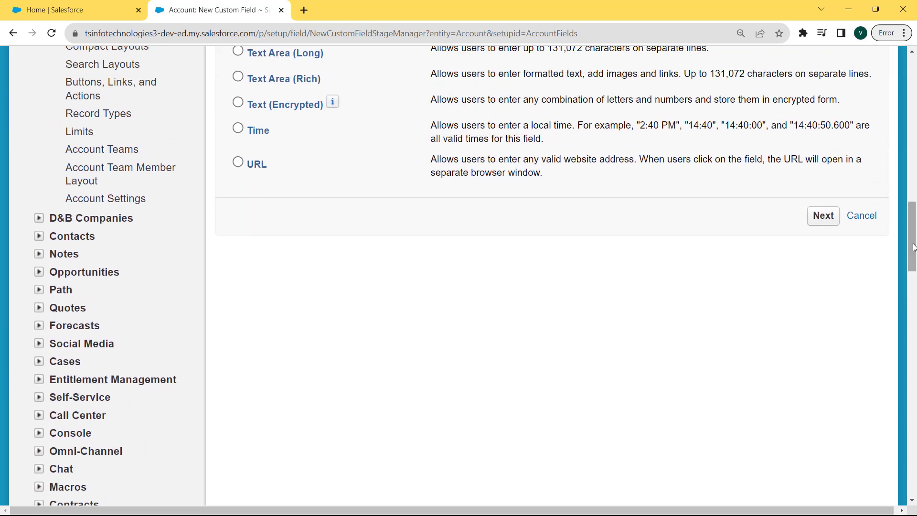
pyautogui.click(821, 215)
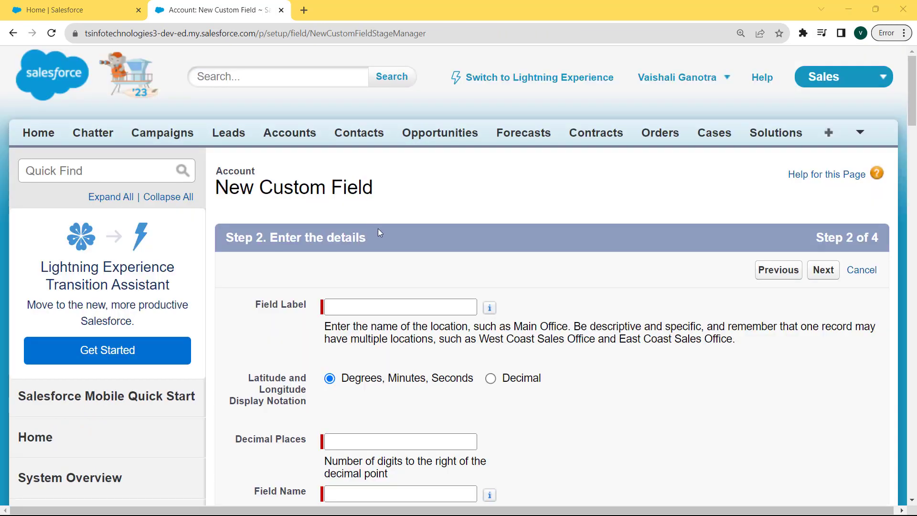
# - Enter field label 'Customer Location' with 10 decimal places, then continue to field-level security
pyautogui.click(359, 306)
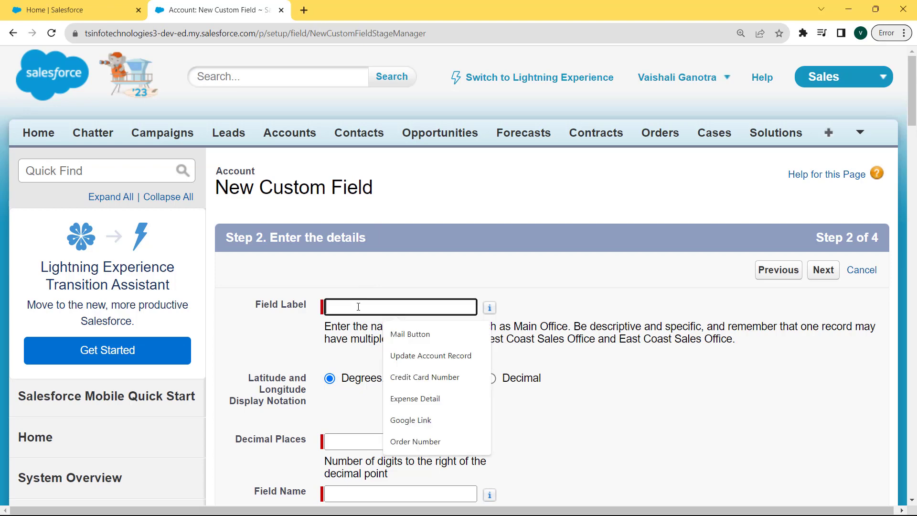
pyautogui.write('Custo')
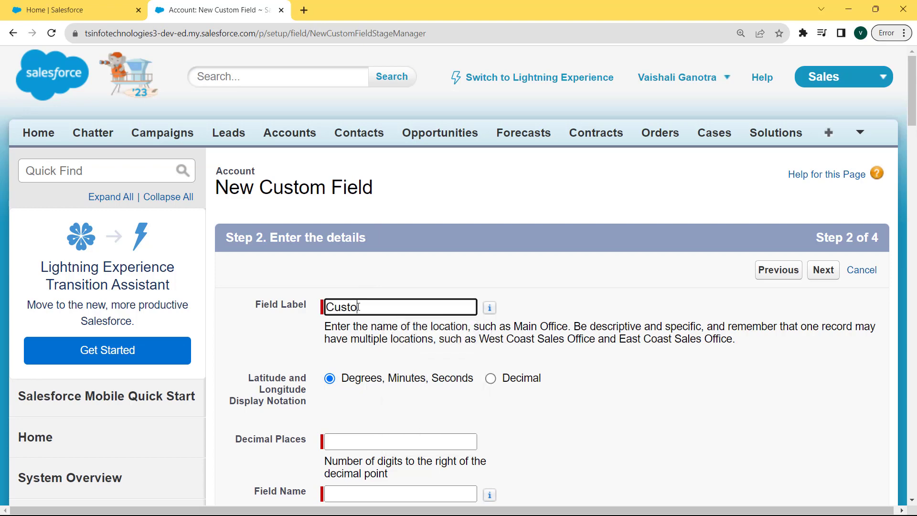
pyautogui.write('mer Location')
pyautogui.click(382, 439)
pyautogui.write('10')
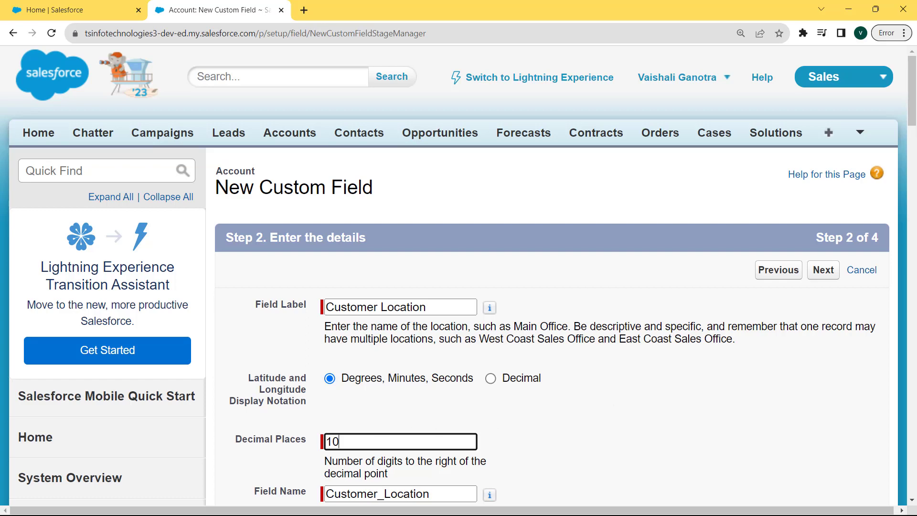
pyautogui.moveTo(913, 125); pyautogui.dragTo(913, 152)
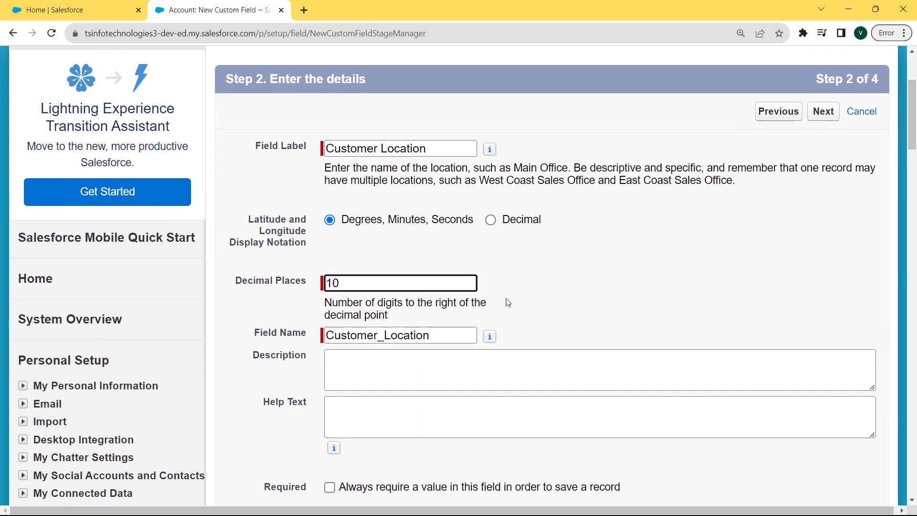
pyautogui.moveTo(432, 336); pyautogui.dragTo(322, 345)
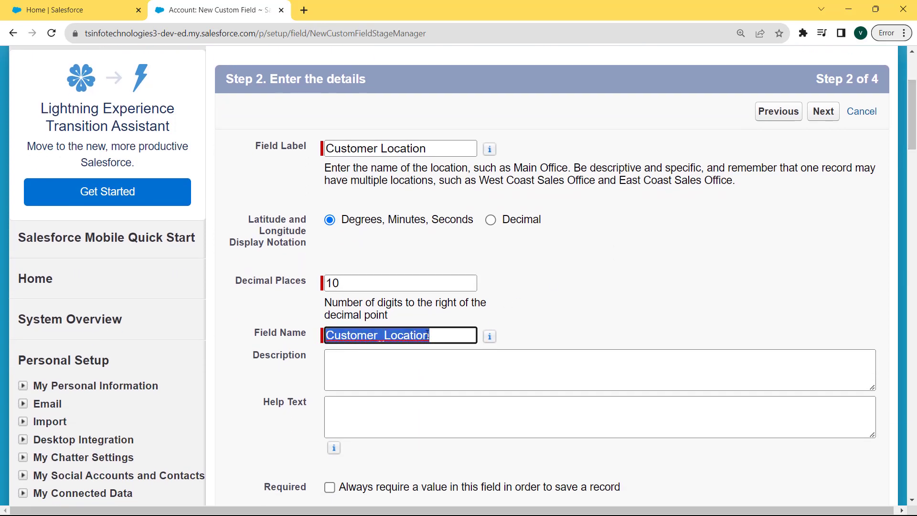
pyautogui.click(823, 111)
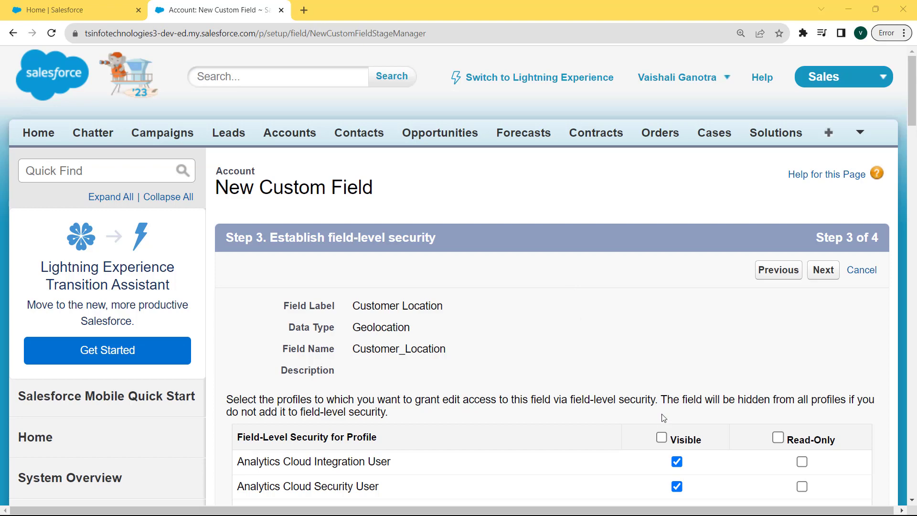
# - Make Customer Location visible to all profiles, keep the page layouts checked, and save
pyautogui.click(661, 438)
pyautogui.click(822, 270)
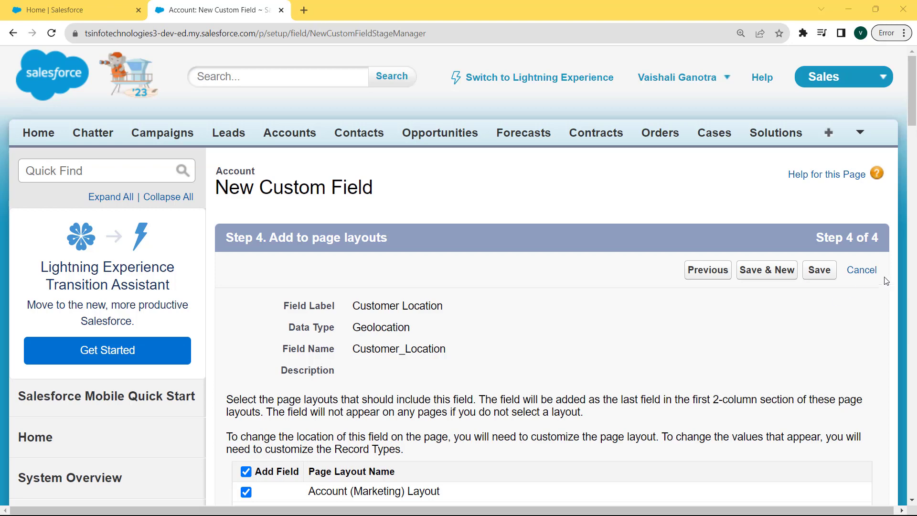
pyautogui.click(820, 270)
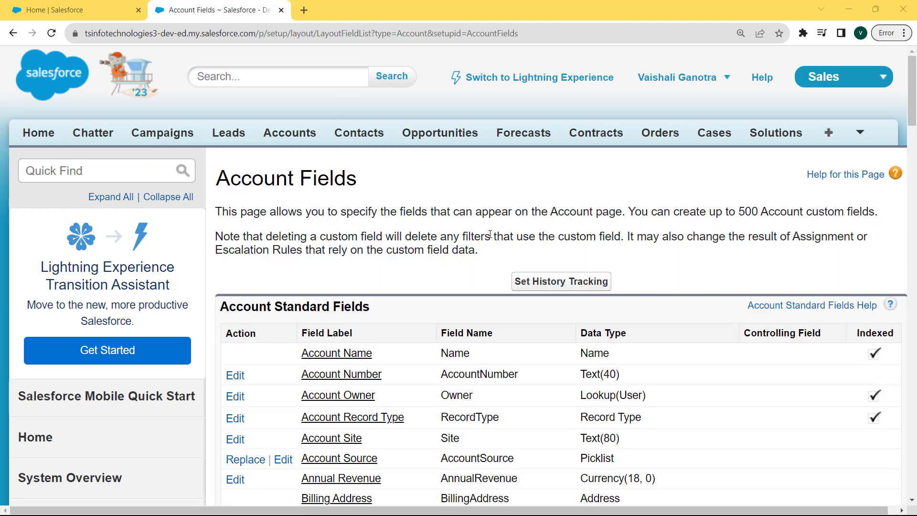
# - Scroll down to the Account Custom Fields & Relationships table showing the Customer Location Geolocation field
pyautogui.moveTo(912, 107); pyautogui.dragTo(913, 255)
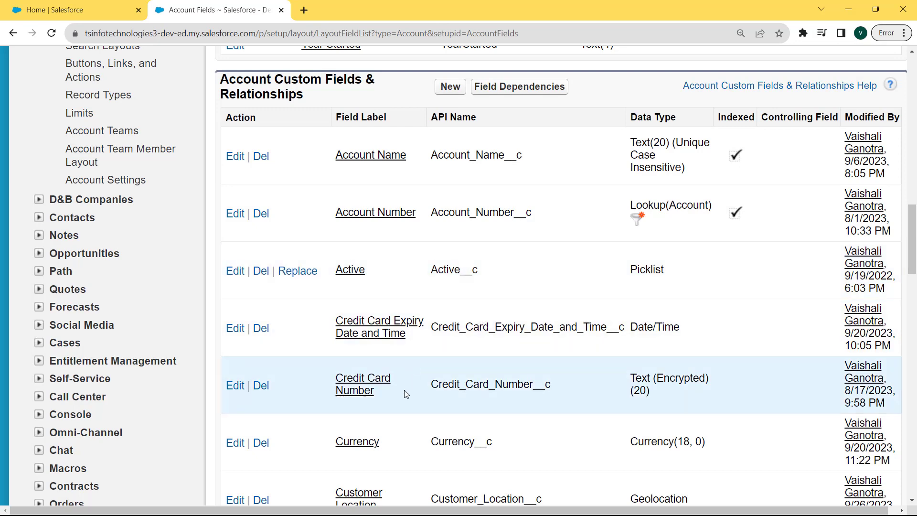
pyautogui.moveTo(912, 240); pyautogui.dragTo(912, 252)
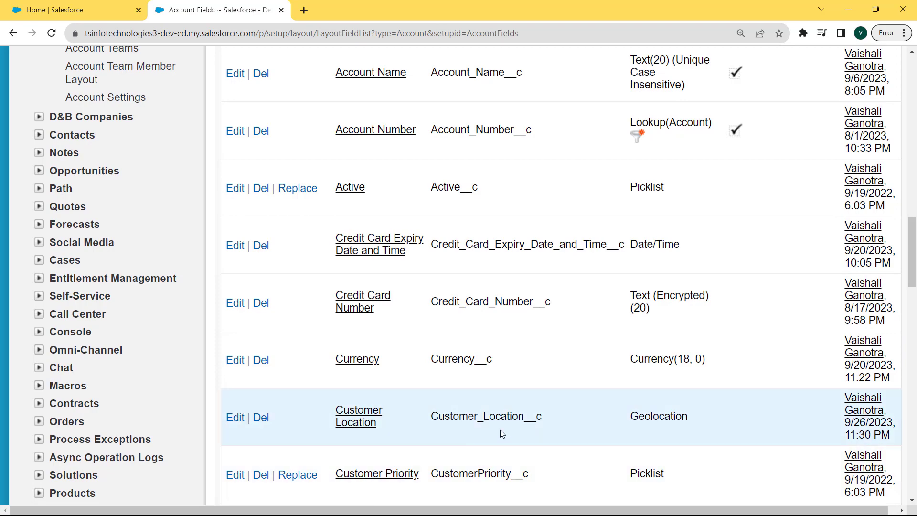